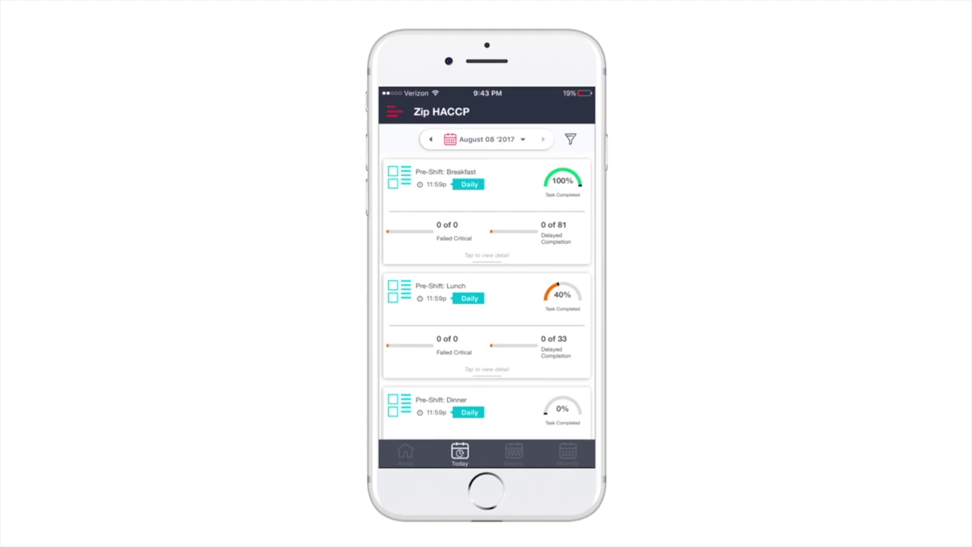
Scroll the August 8, 2017 Today list down to the Operational Checklist card
scroll(480, 348, down, 2)
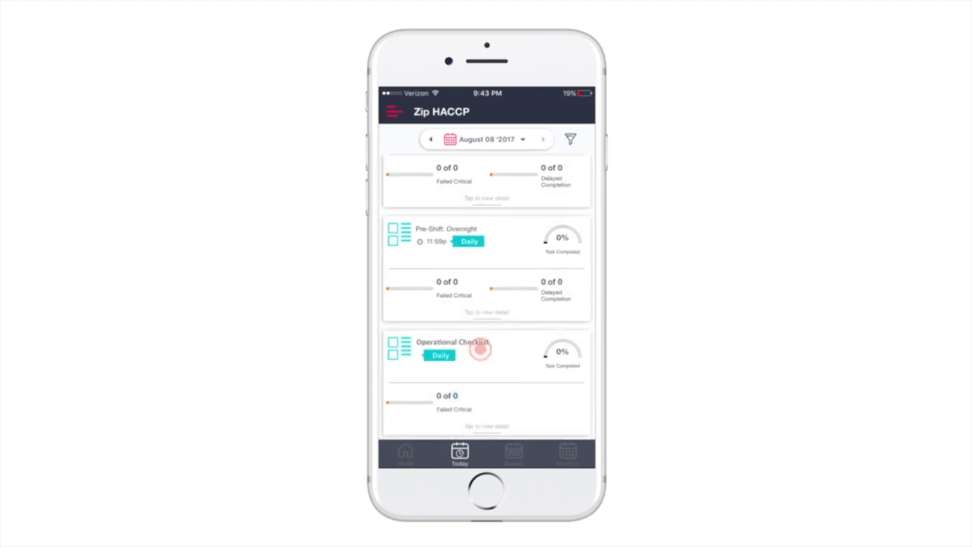
Open the Operational Checklist, then one of its Cleaning Checklist runs
click(480, 348)
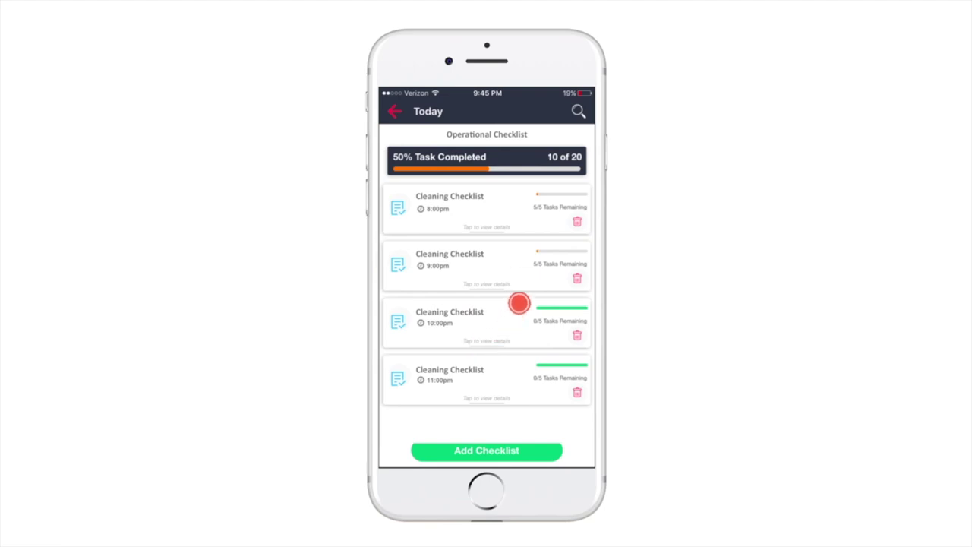
click(455, 212)
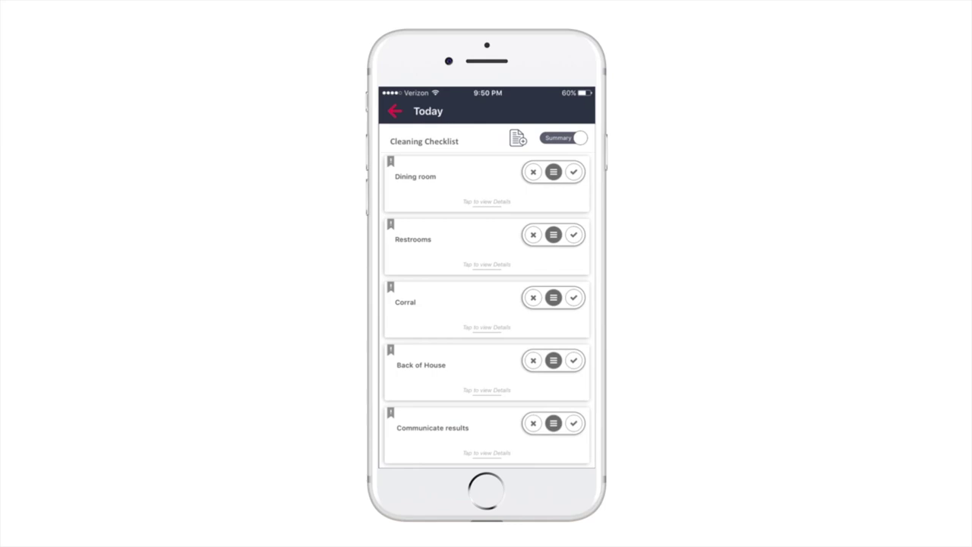
Switch to Detailed view and page to the Restroom task (3 of 5) for assignment
click(552, 137)
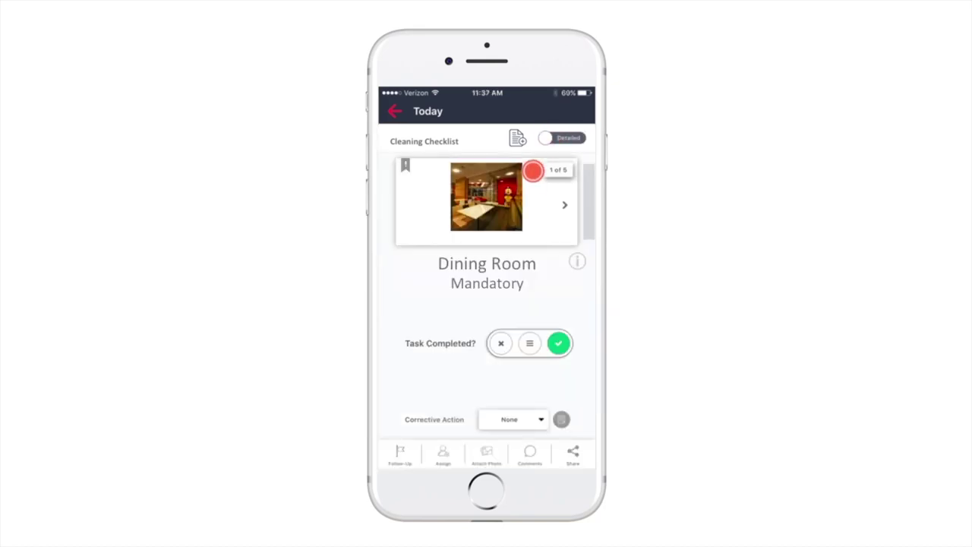
click(563, 207)
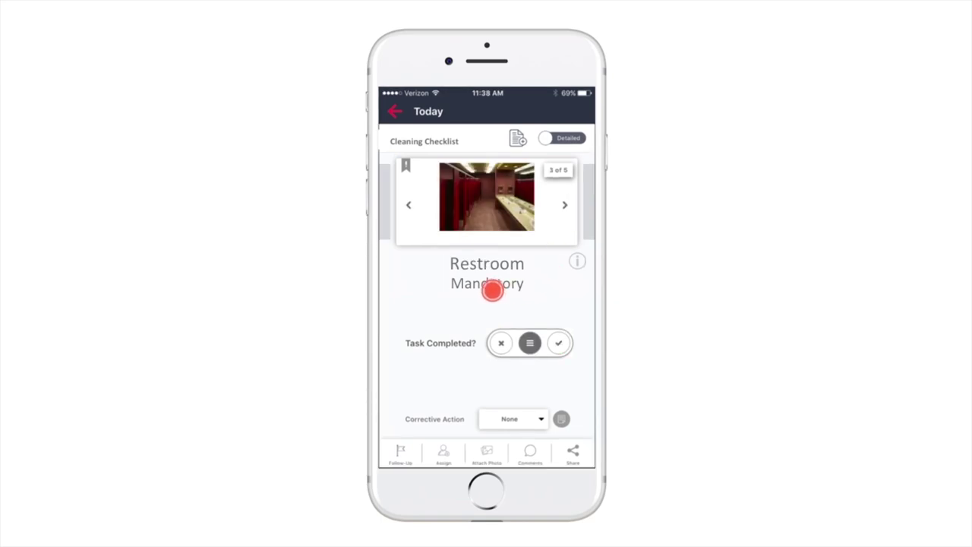
click(490, 288)
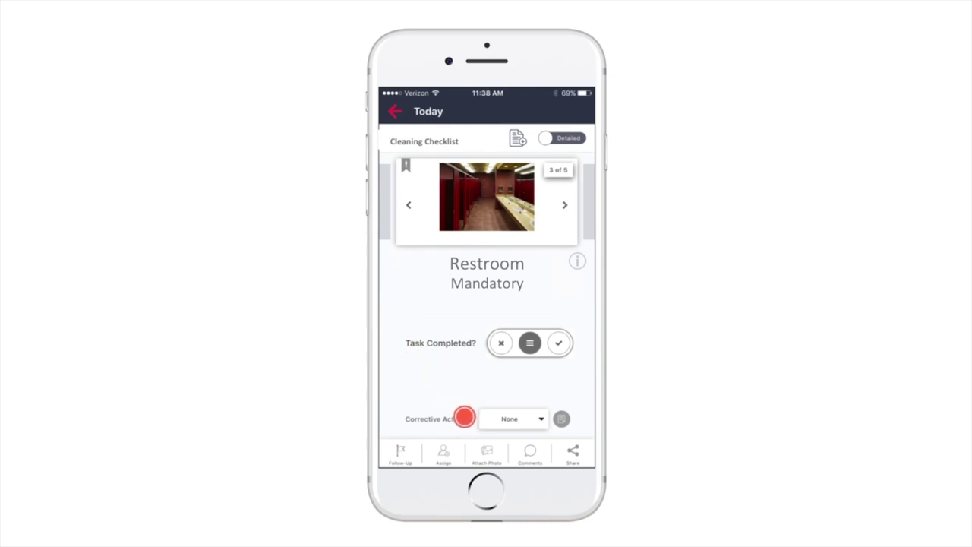
click(486, 445)
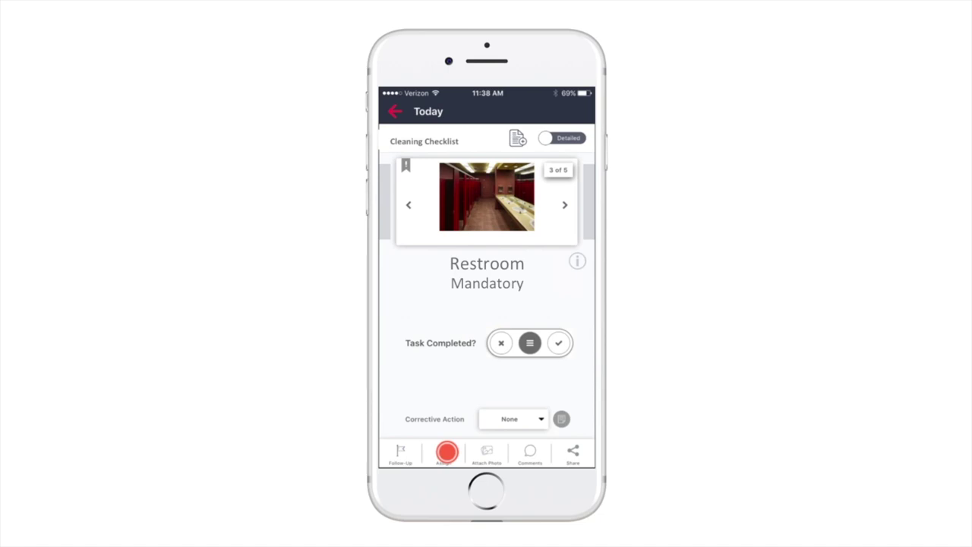
click(447, 453)
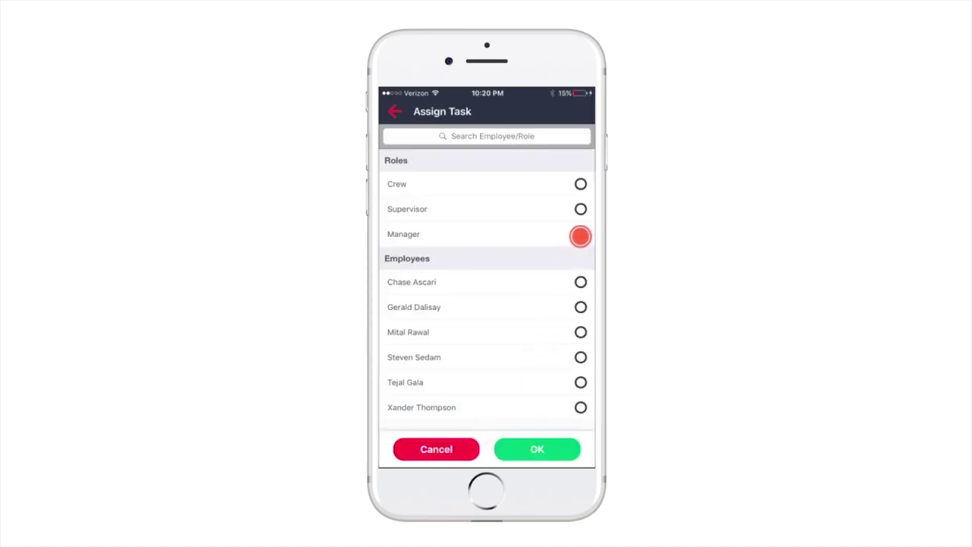
Assign the Restroom task to the Manager role and a specific employee
click(580, 235)
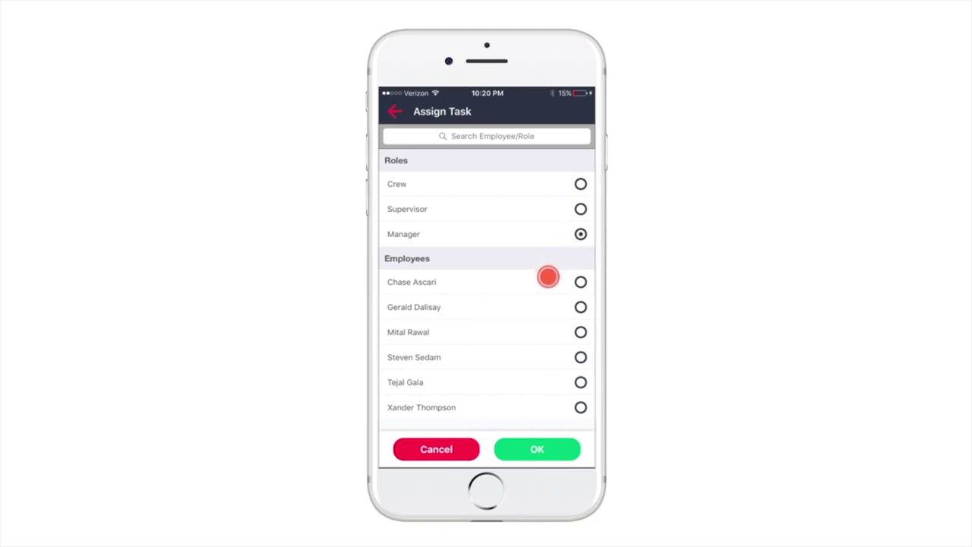
click(579, 331)
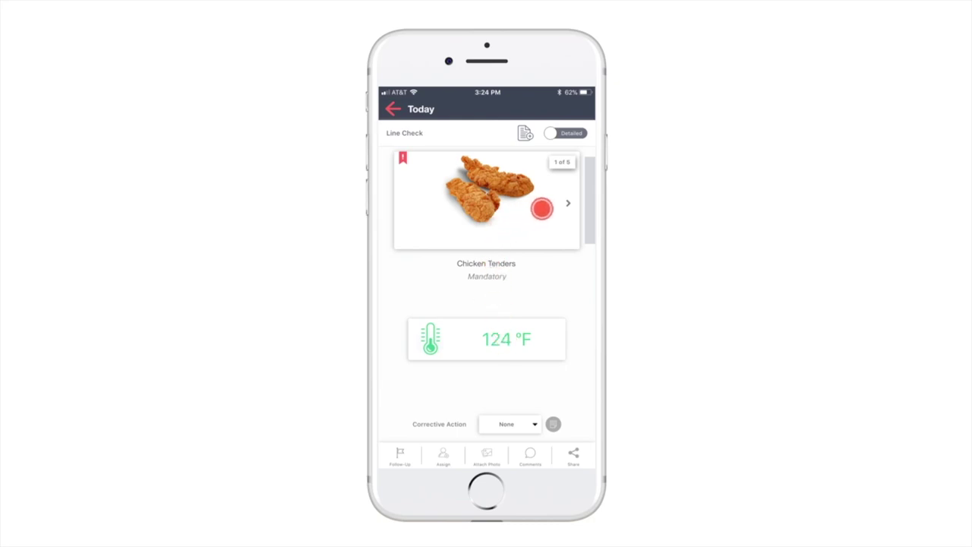
Advance the Line Check to the Burger Patty item, two of five
click(566, 207)
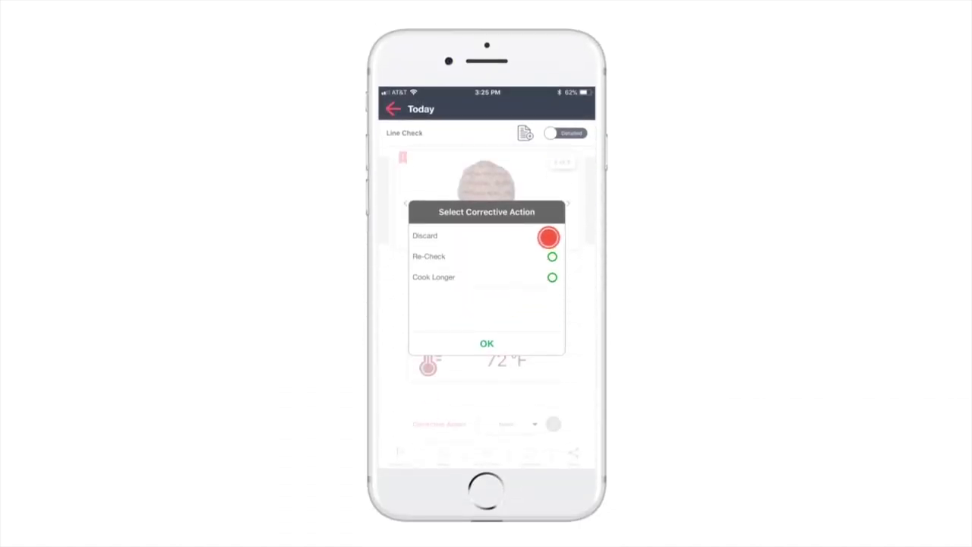
Set Burger Patty's corrective action to Discard with a saved undercooked comment, then view Summary
click(551, 235)
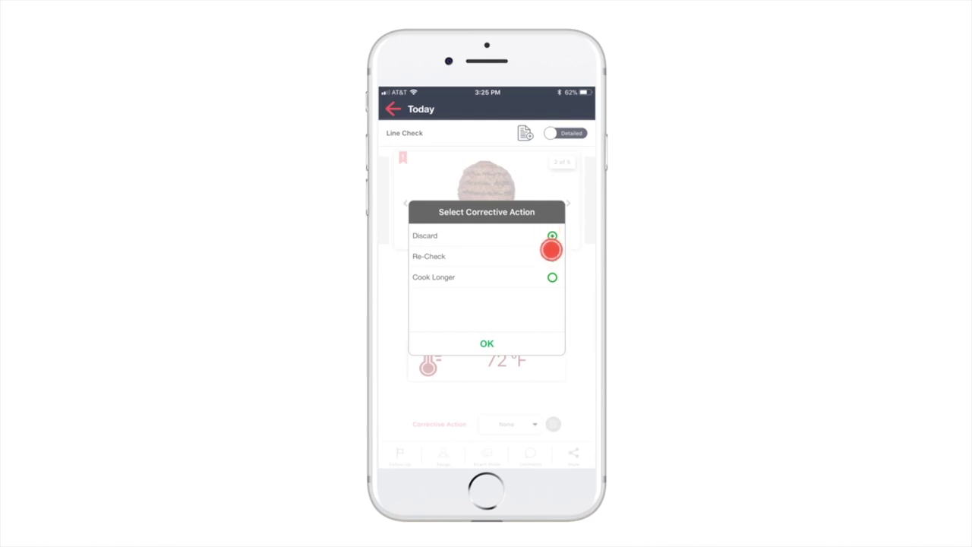
click(495, 336)
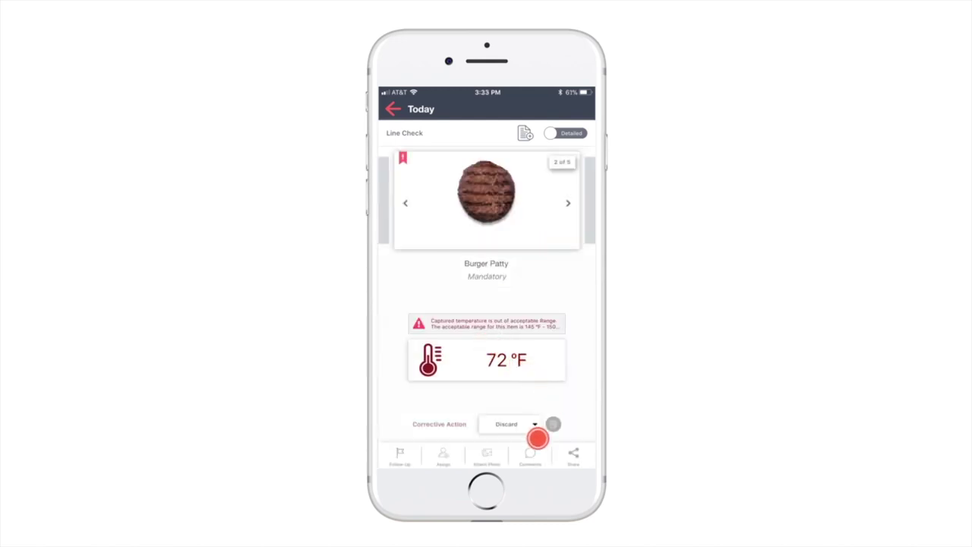
click(530, 452)
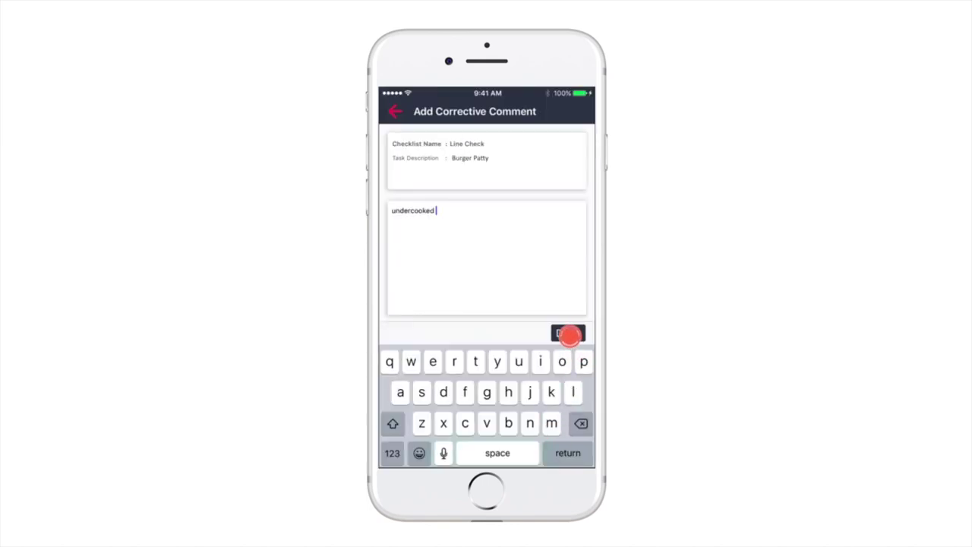
click(569, 334)
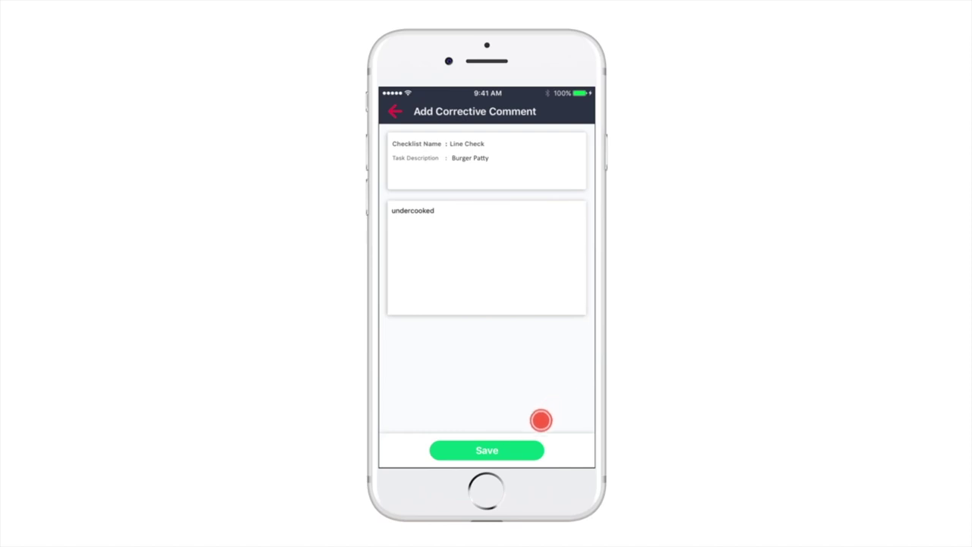
click(501, 448)
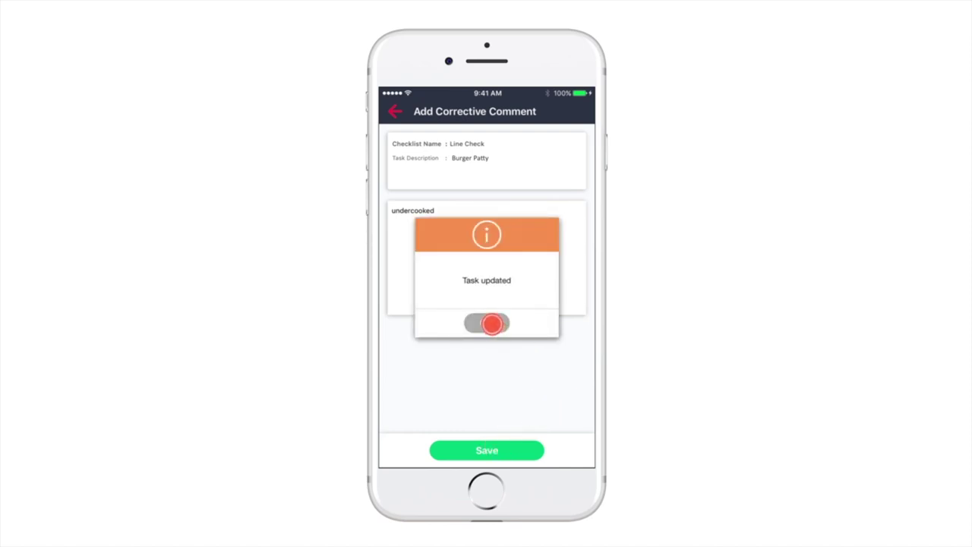
click(491, 324)
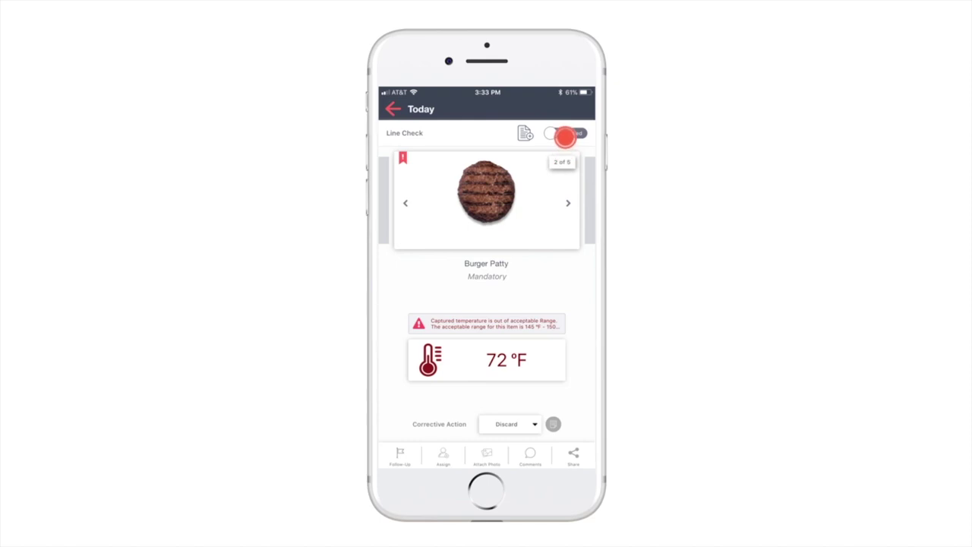
click(565, 137)
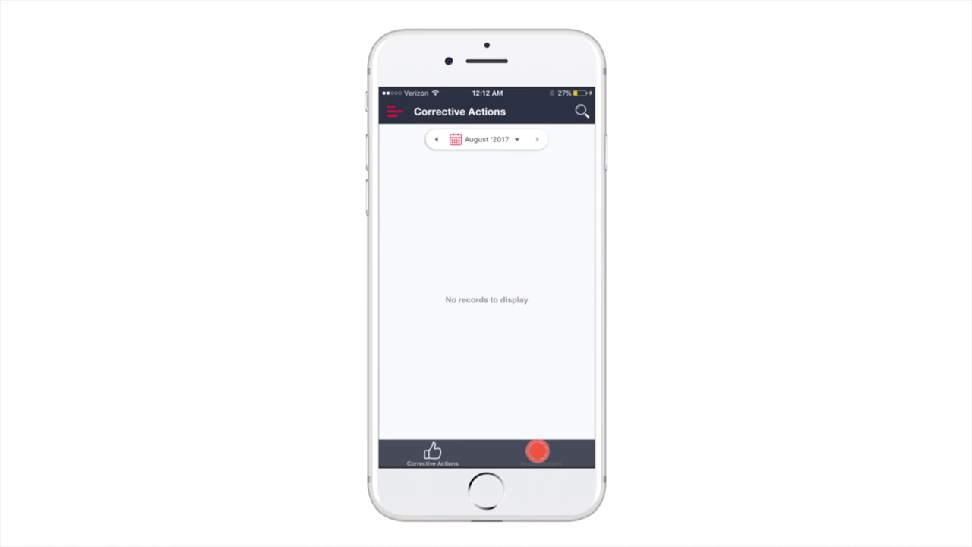
Show August 2017's acknowledged corrective actions for Chicken Tenders and Fish
click(537, 452)
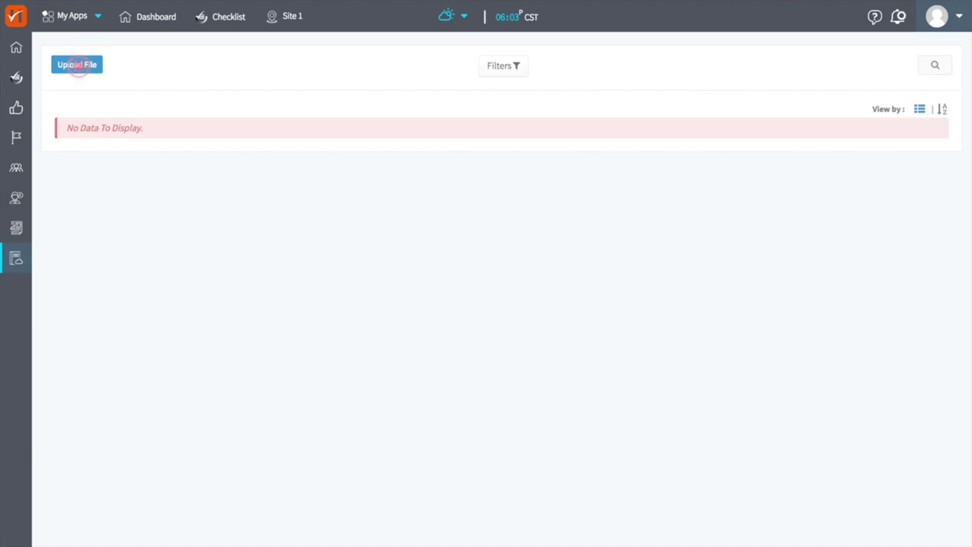
Upload a Corporate Training Material file described 'How to use the integrated Probe'
click(77, 66)
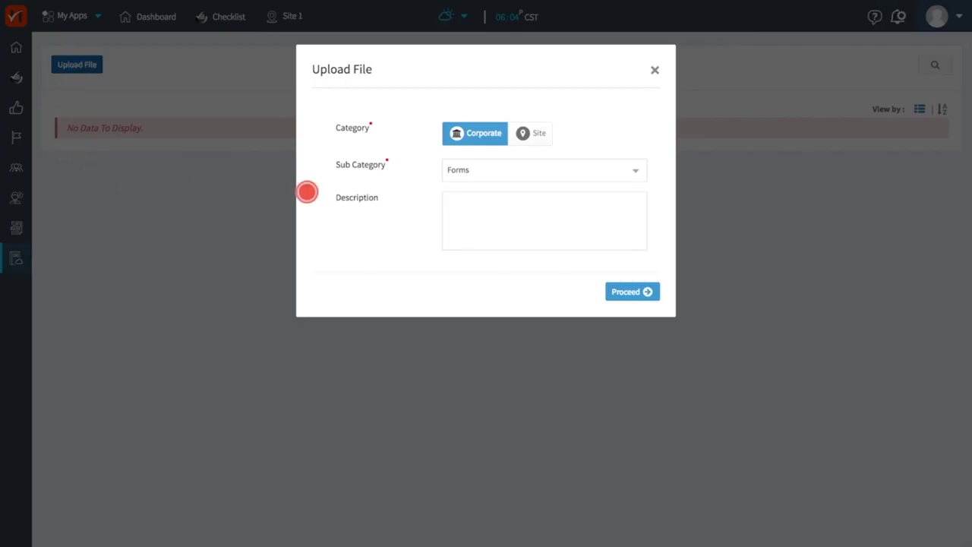
click(616, 170)
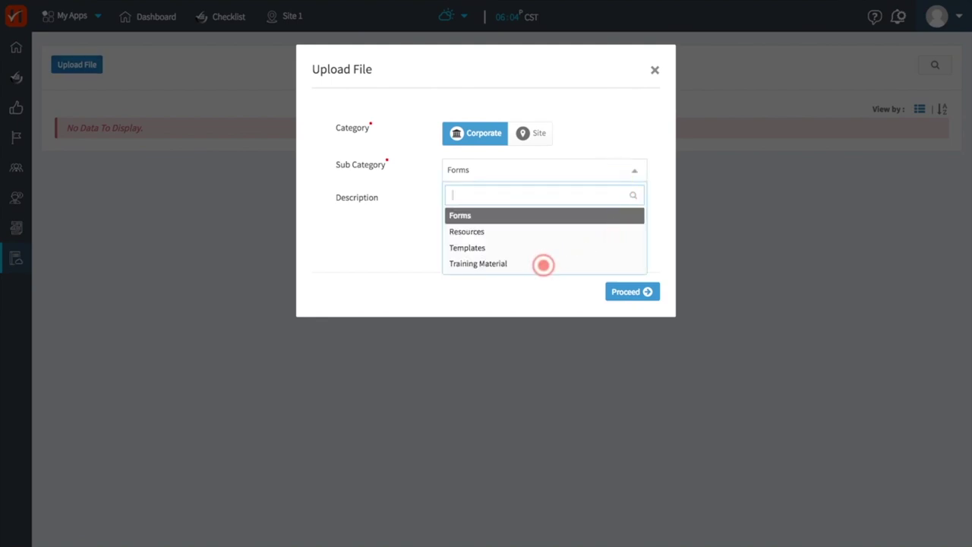
click(543, 264)
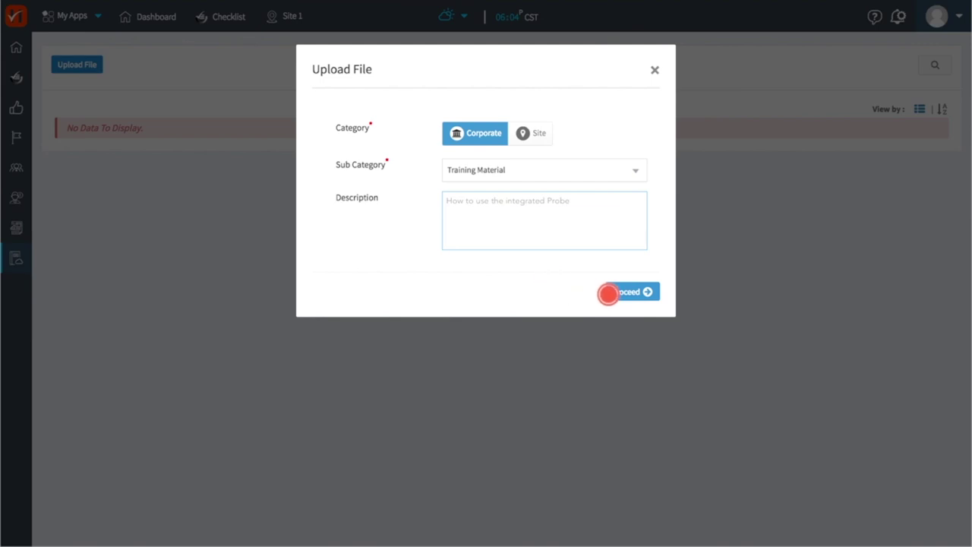
click(640, 287)
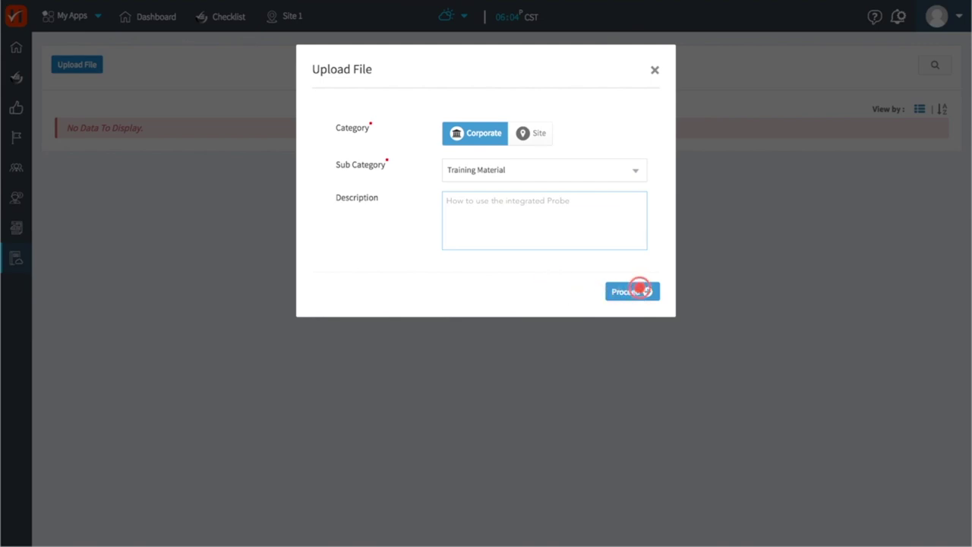
click(640, 288)
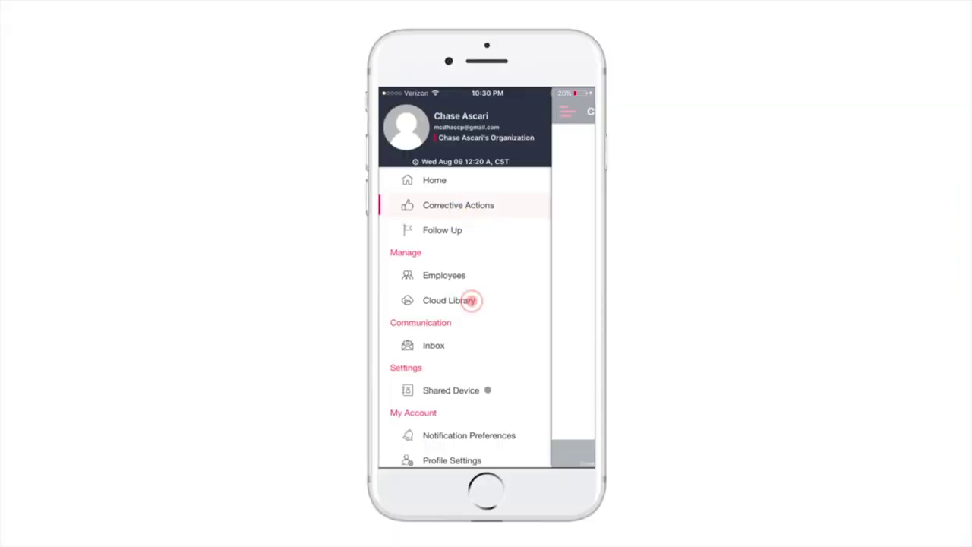
Open the mobile Cloud Library showing the integrated Probe file under Training Material
click(471, 300)
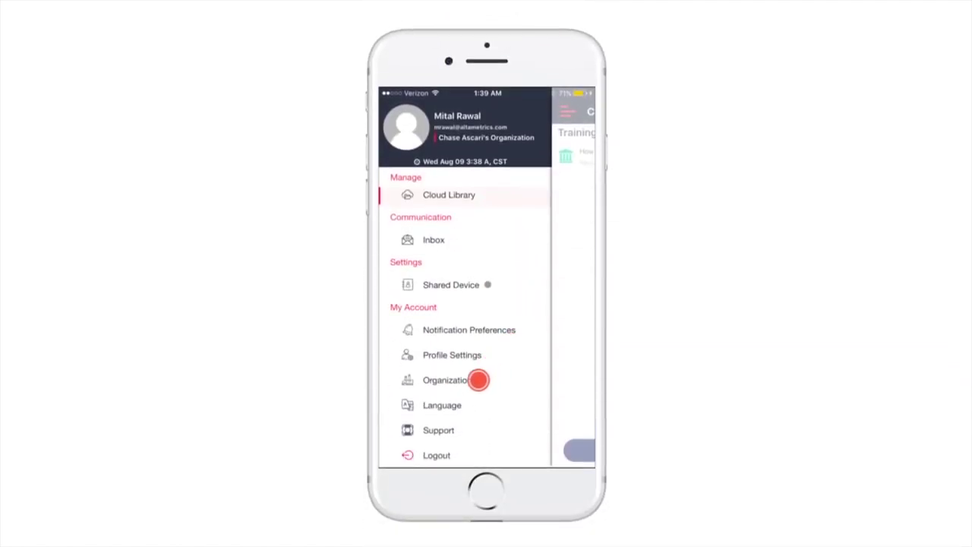
Set the mobile app language to Español and save it
click(459, 403)
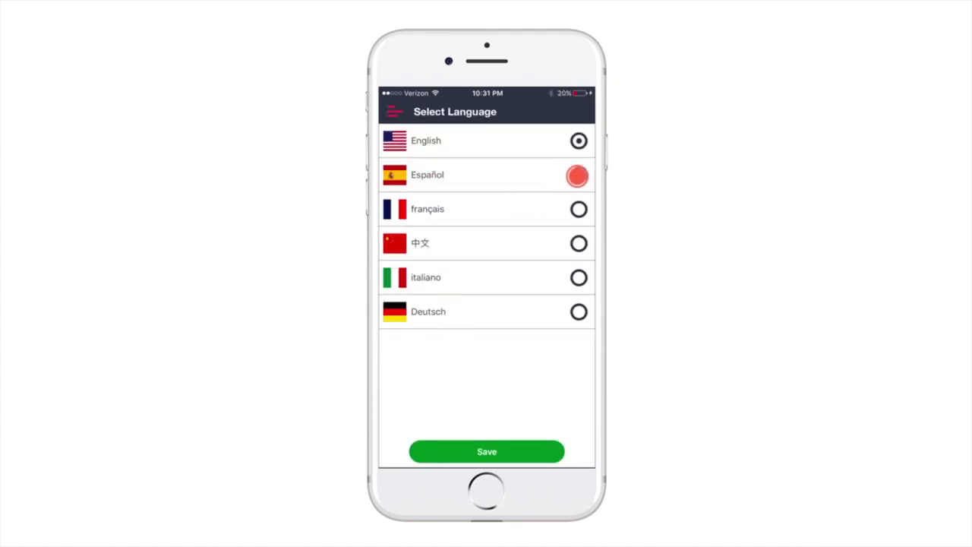
click(577, 176)
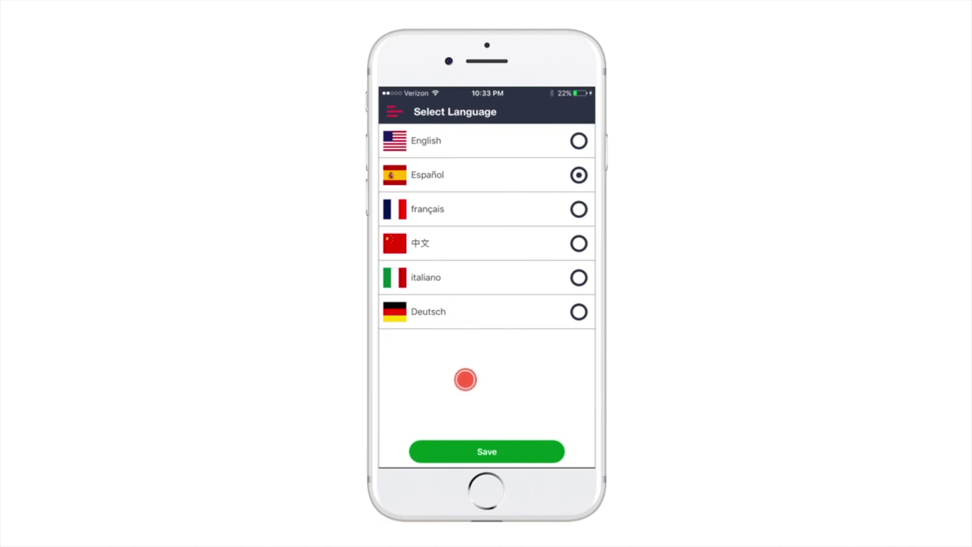
click(485, 448)
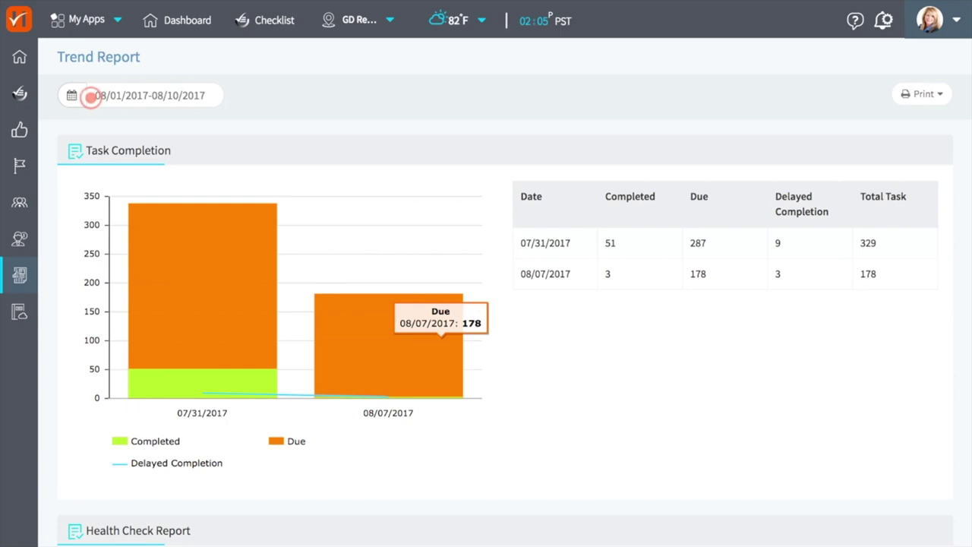
Set the Trend Report date range to 07/01/2017–07/31/2017 for weekly task completion
click(91, 97)
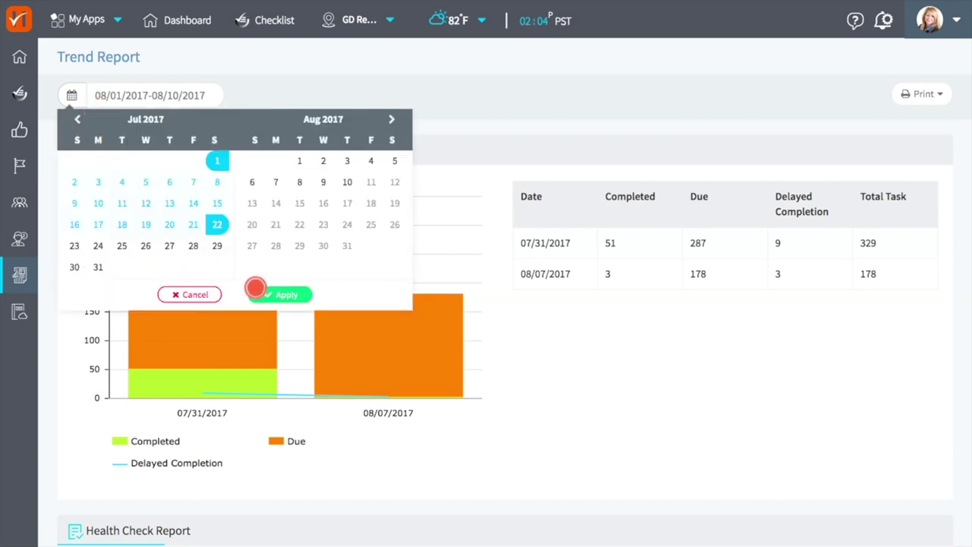
click(277, 295)
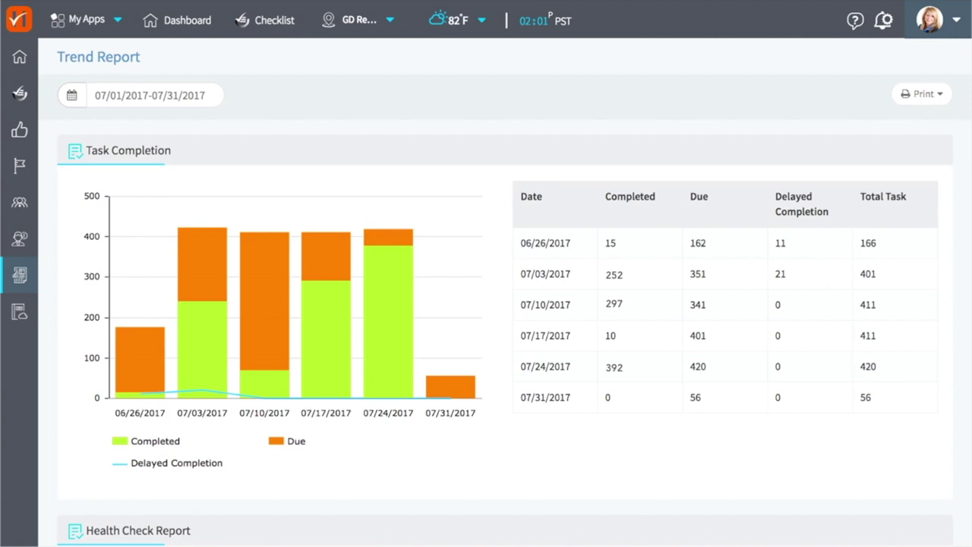
Scroll past the Health Check and Corrective Actions trends down to Follow Ups
scroll(494, 292, down, 5)
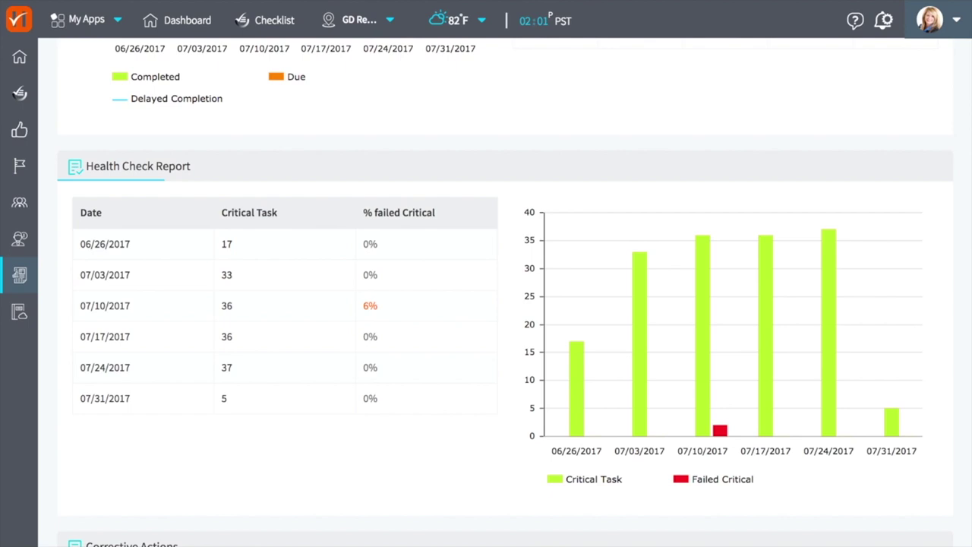
scroll(505, 292, down, 5)
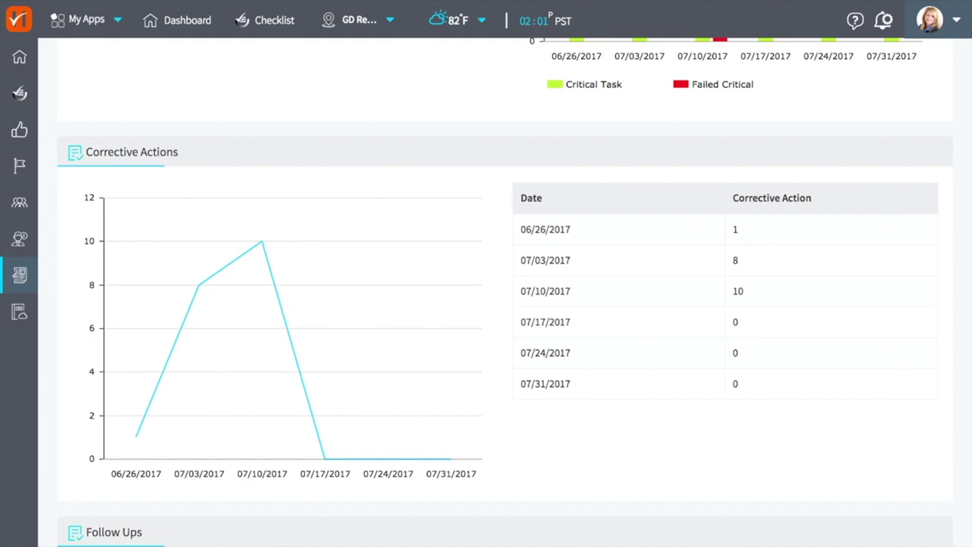
scroll(486, 304, down, 5)
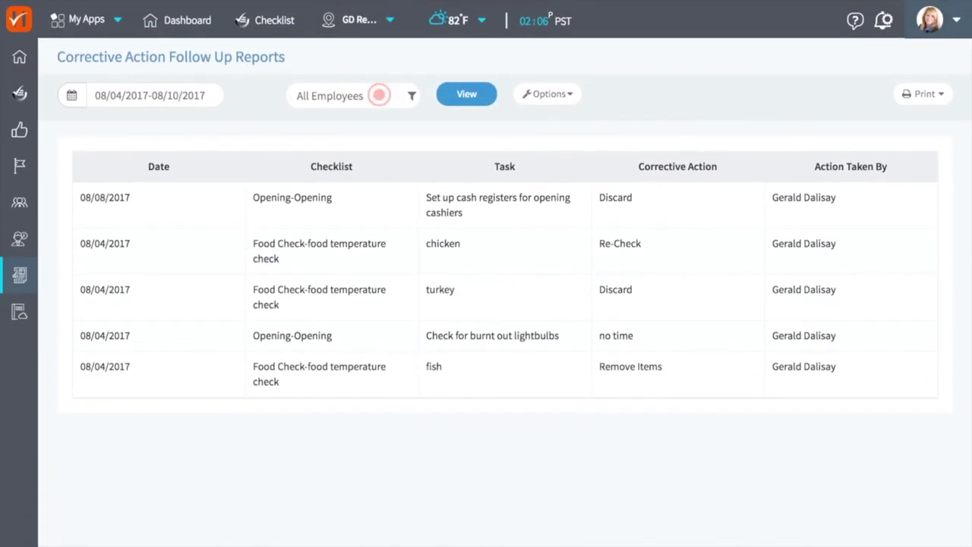
Set the follow-up report's employee filter and widen its range to 08/01–08/10/2017
click(379, 95)
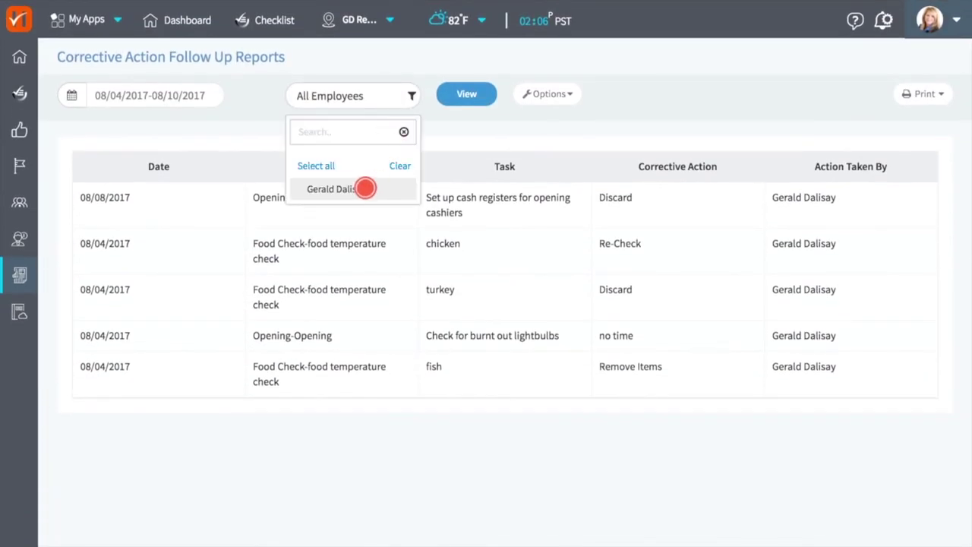
click(345, 189)
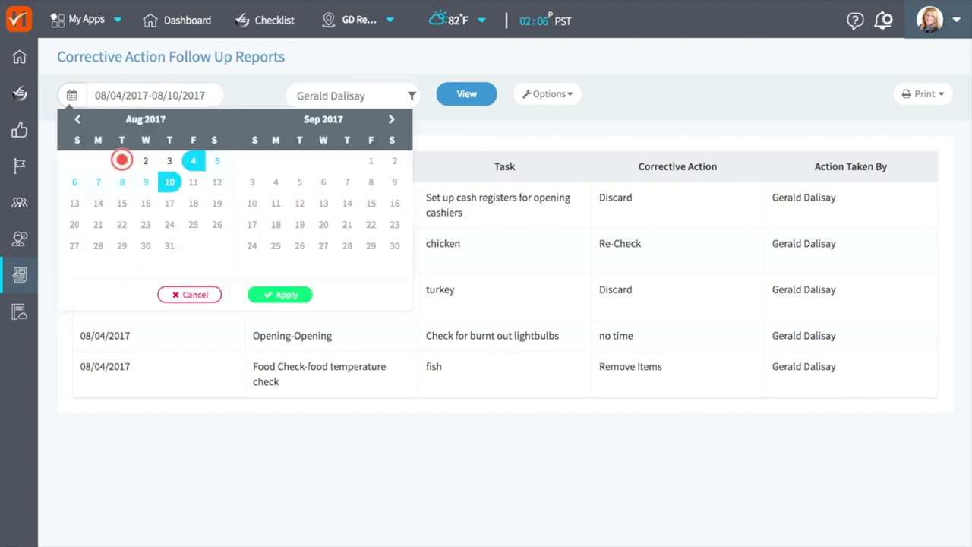
click(122, 159)
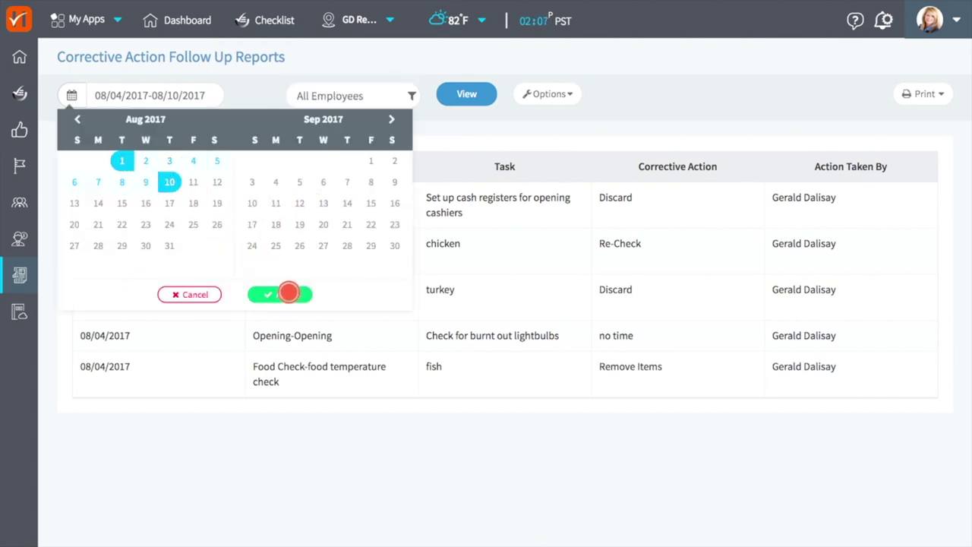
click(289, 293)
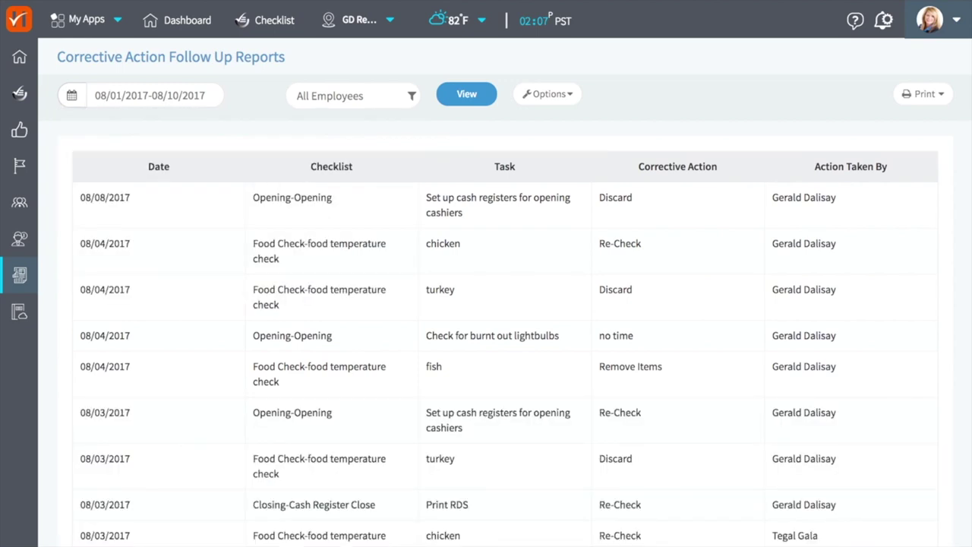